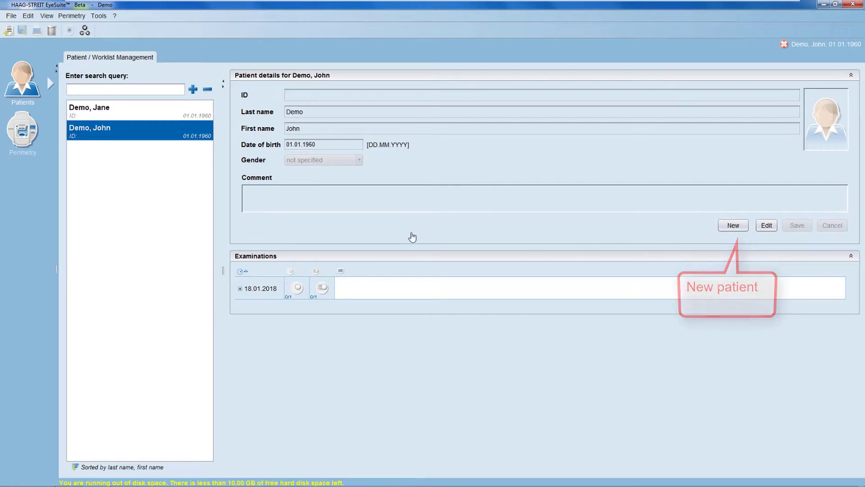
Select the other Demo patient and start a new perimetry examination for them
left_click(120, 113)
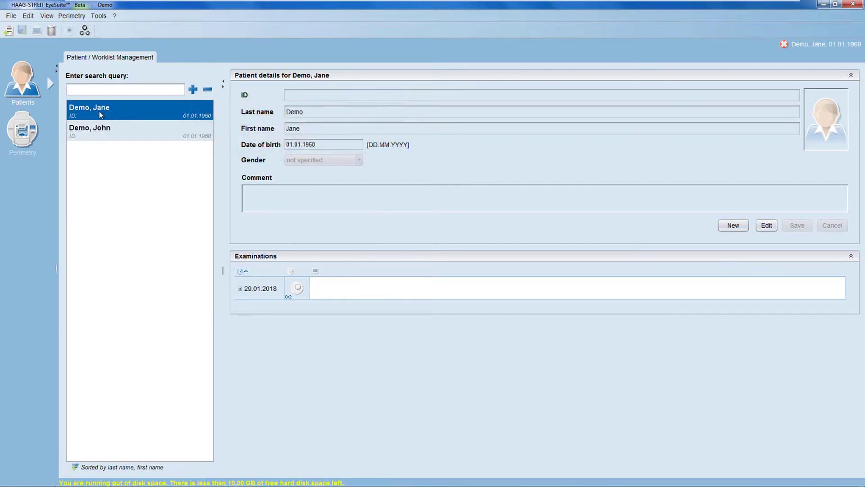
left_click(22, 131)
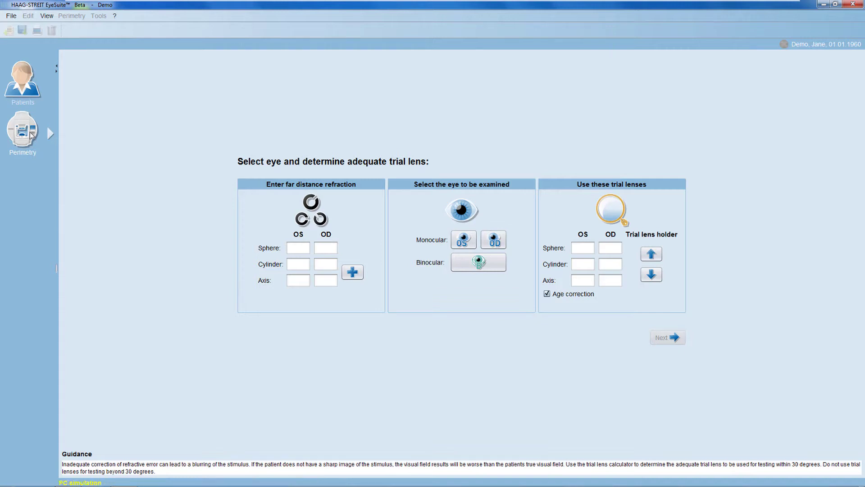
Enter far refraction OS sphere -2,25, cylinder -1,50, axis 30 and OD -4,50, -2,25, 125
left_click(298, 248)
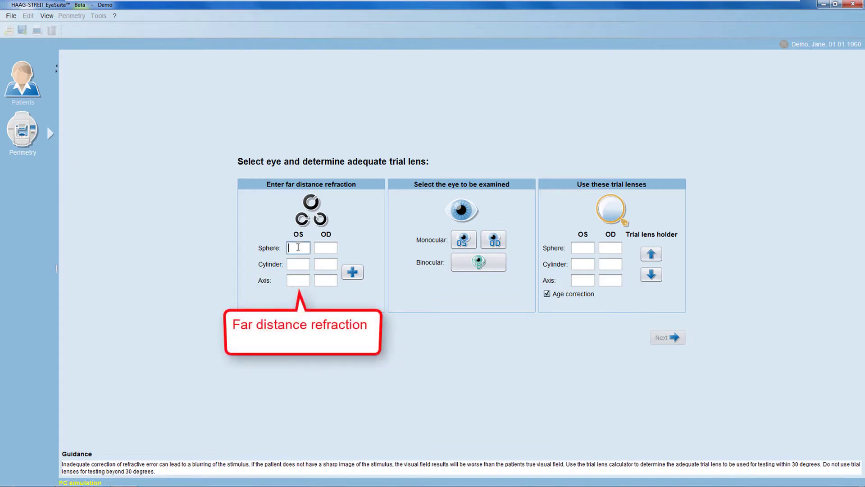
type("-2,25")
left_click(298, 264)
type("-1,50")
left_click(298, 280)
type("30")
left_click(325, 247)
type("-4,50")
left_click(325, 264)
type("-2,25")
left_click(326, 280)
type("125")
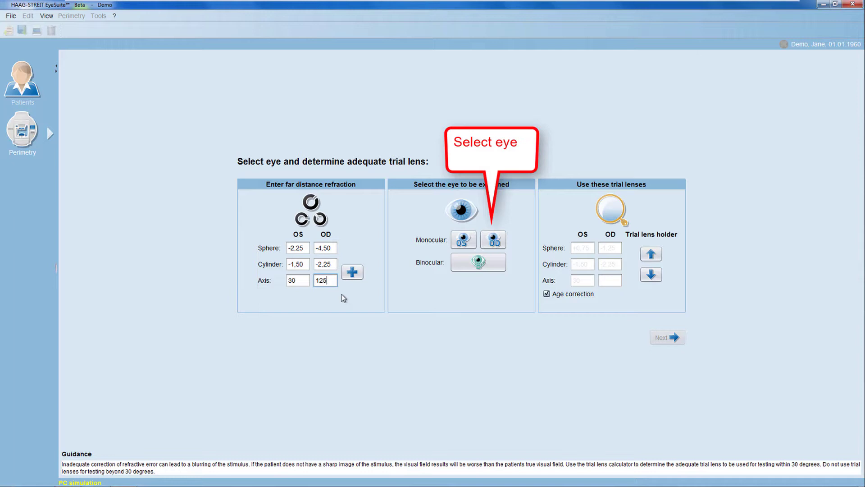
Choose Monocular OS so only the left eye is examined
left_click(468, 243)
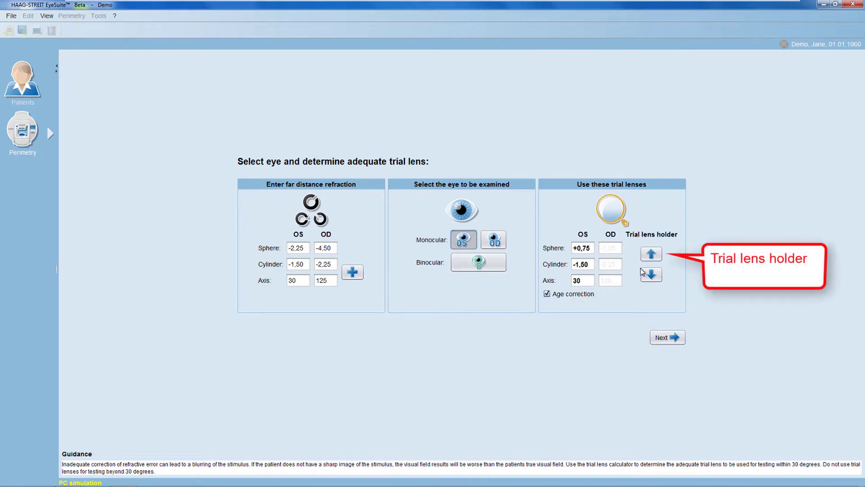
Raise the trial lens holder one step with its up arrow
left_click(651, 254)
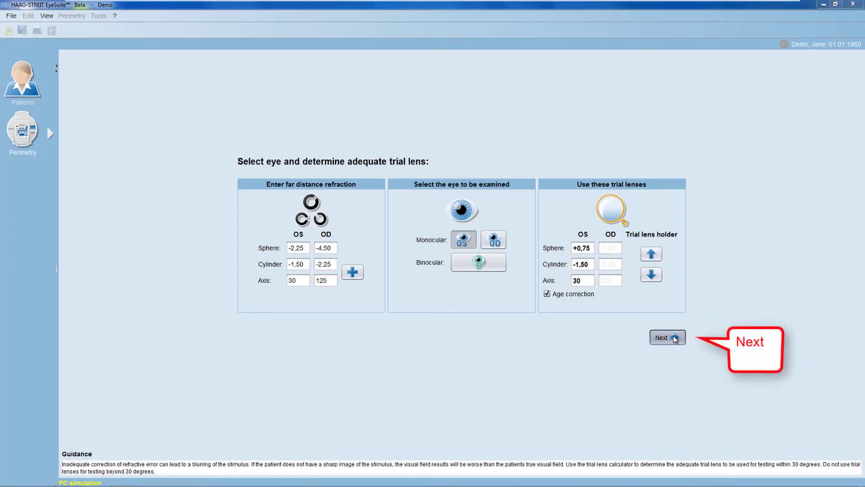
Continue past the eye and trial-lens setup with Next
left_click(675, 339)
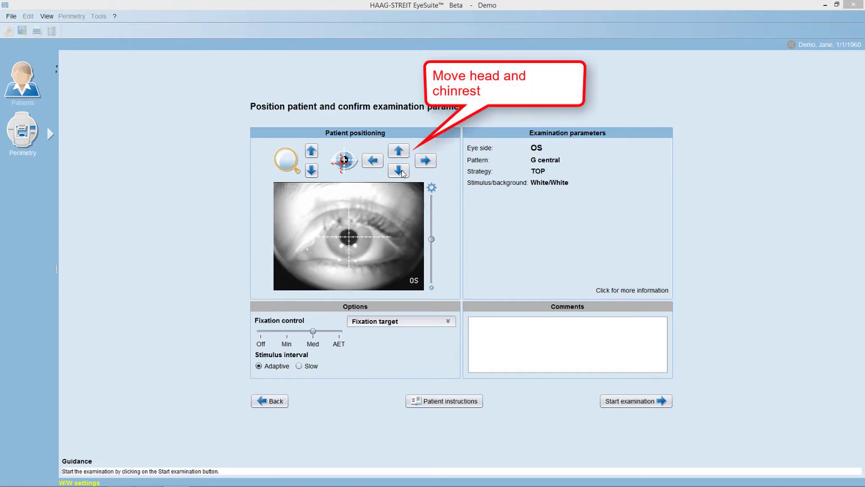
Re-centre the left pupil by shifting the chinrest right then left, and raise the trial lens
left_click(425, 161)
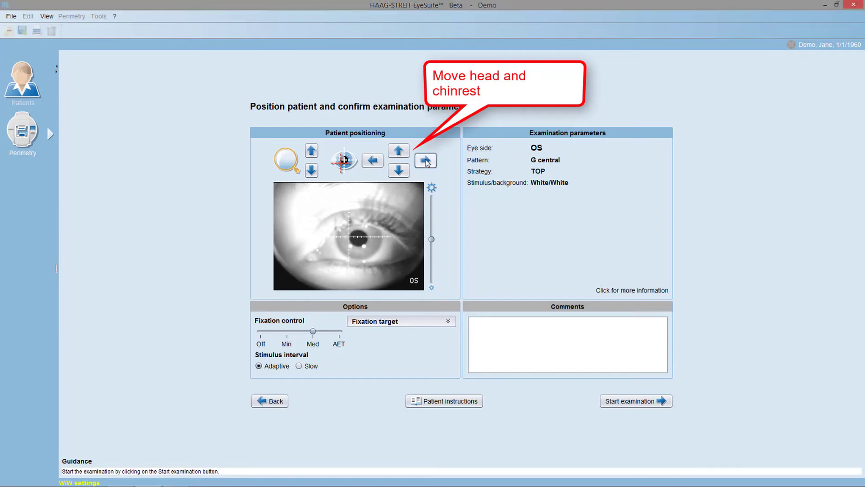
left_click(373, 161)
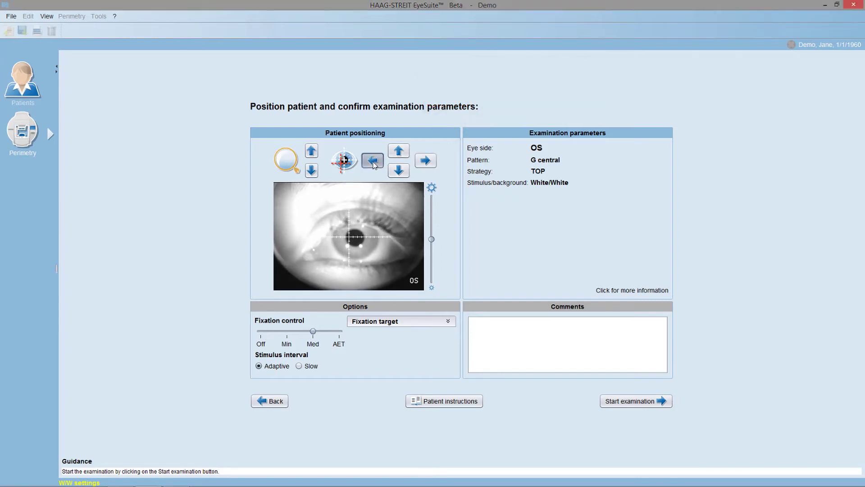
left_click(311, 152)
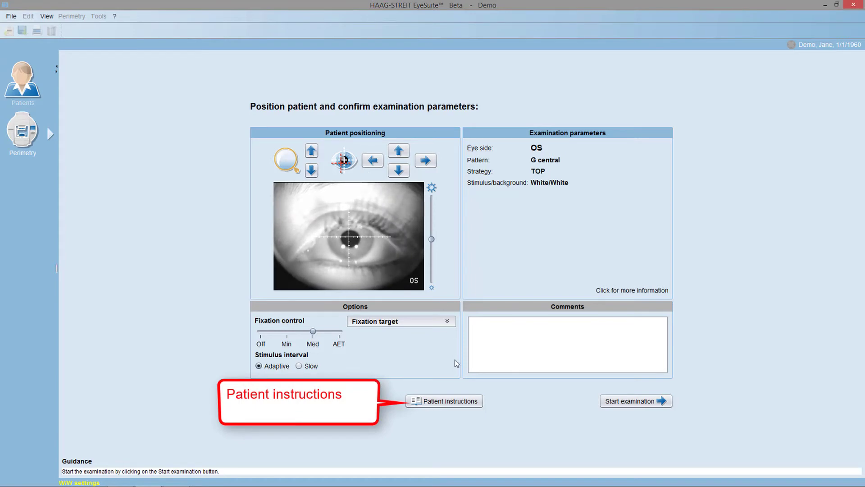
left_click(444, 401)
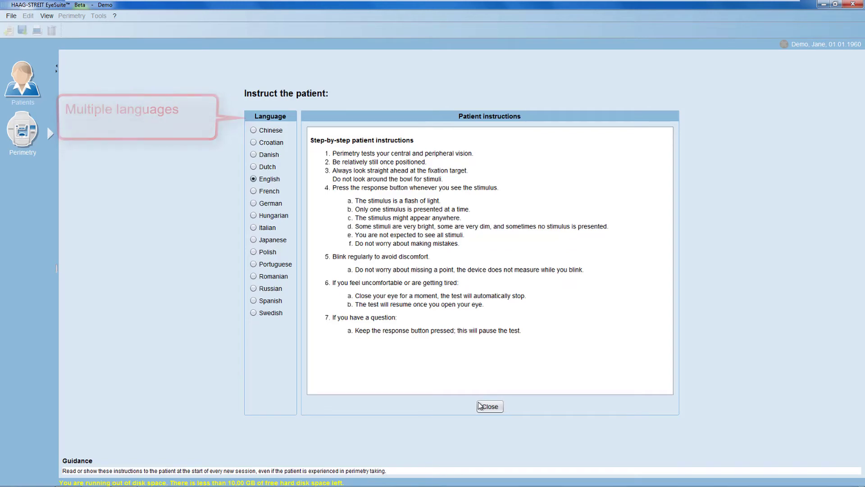
left_click(482, 406)
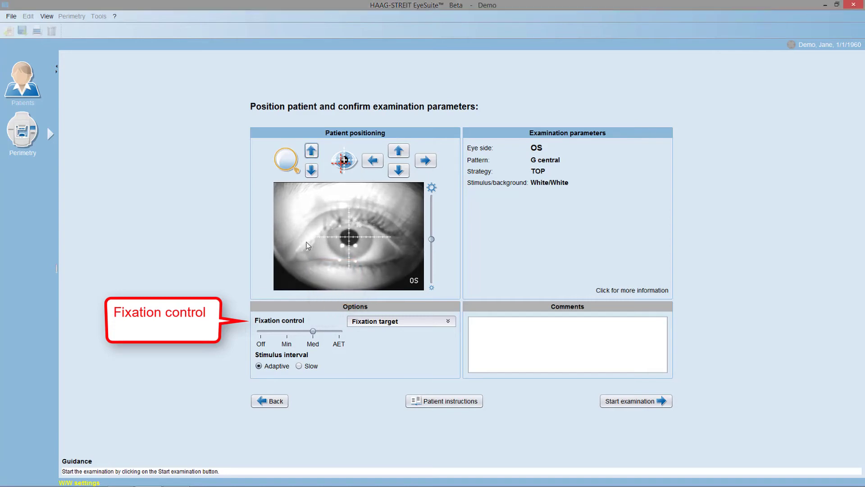
Lower fixation control from Med to Off and set the stimulus interval to Slow
left_click(287, 332)
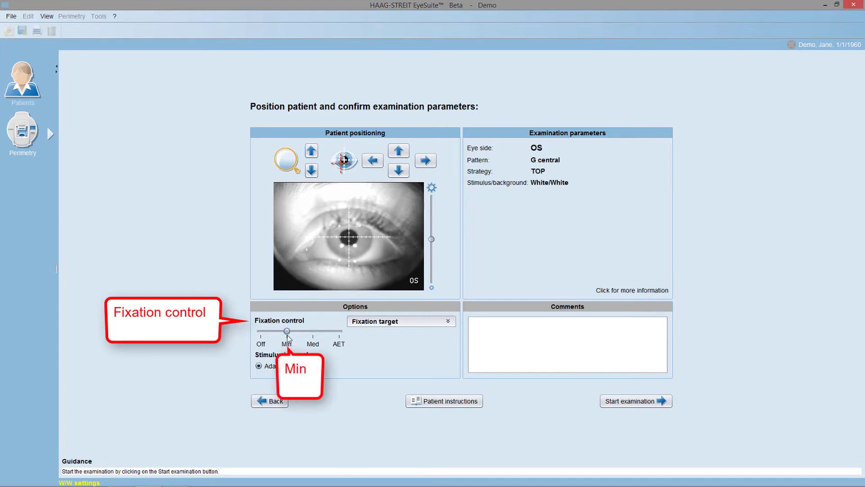
left_click(260, 333)
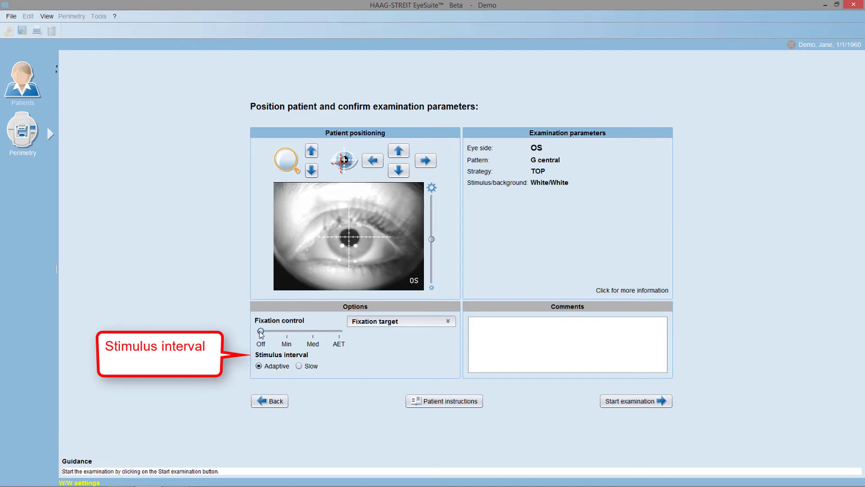
left_click(300, 367)
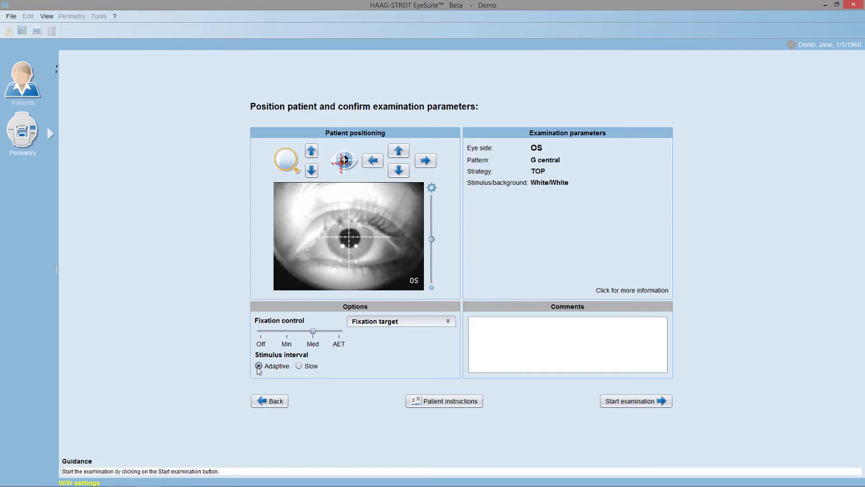
Expand the Fixation target panel and adjust the Cross target's intensity slider
left_click(447, 322)
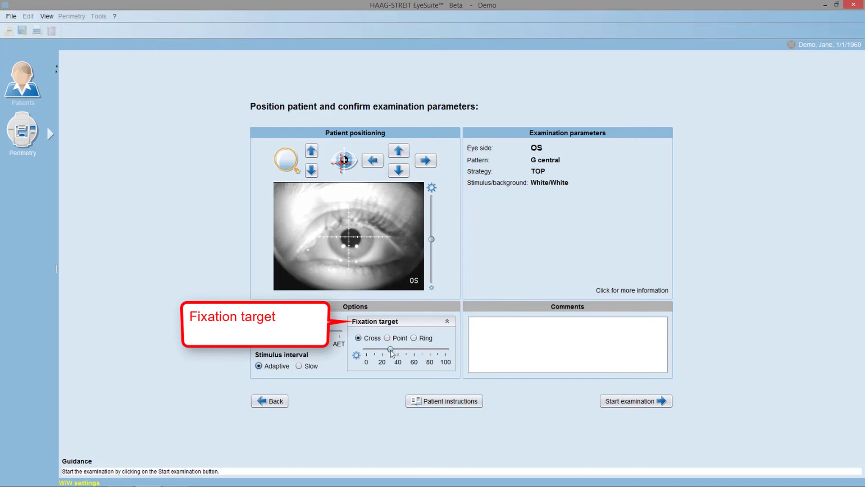
mouse_move(392, 349)
left_mouse_down()
mouse_move(437, 352)
mouse_move(392, 350)
left_mouse_up()
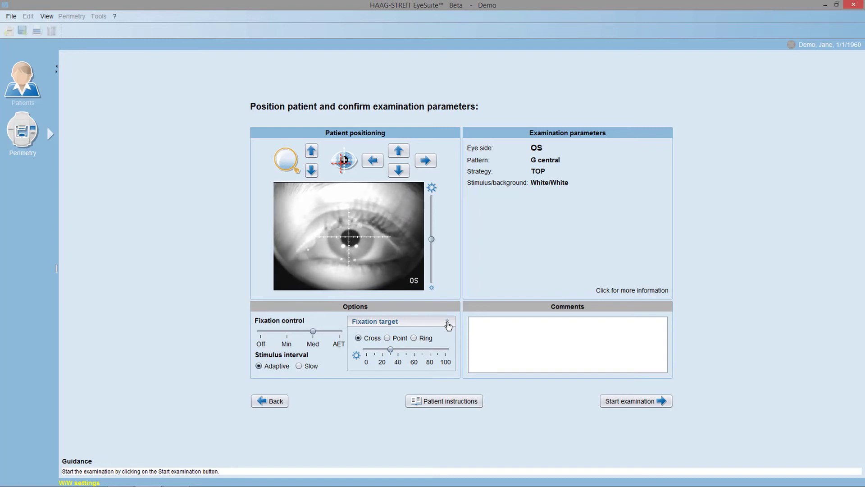
Type 'Patient has dry eyes' into the examination Comments box
left_click(478, 323)
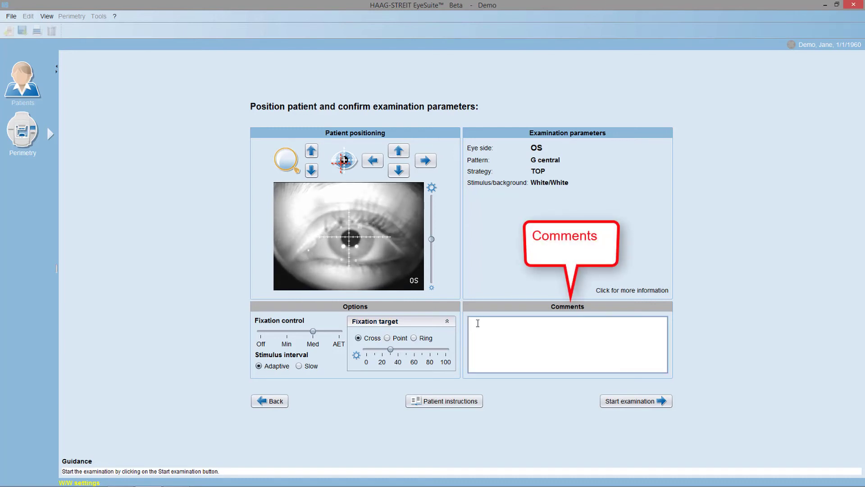
type("Patient has dry ey")
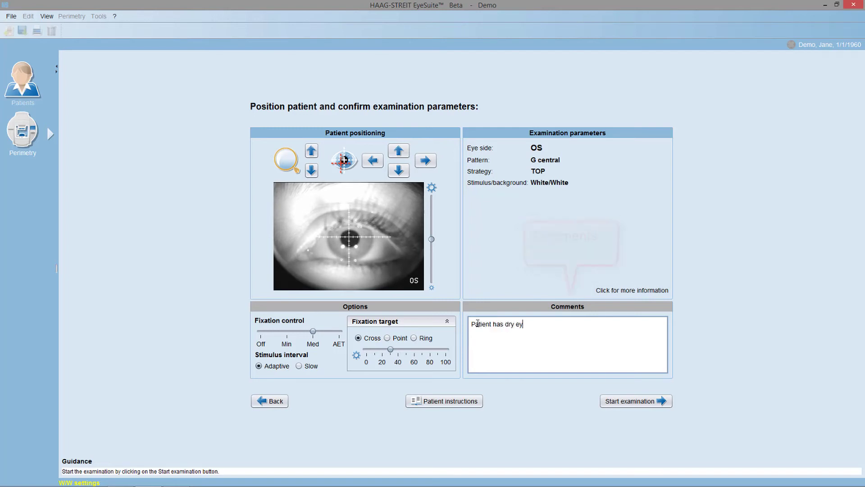
type("es")
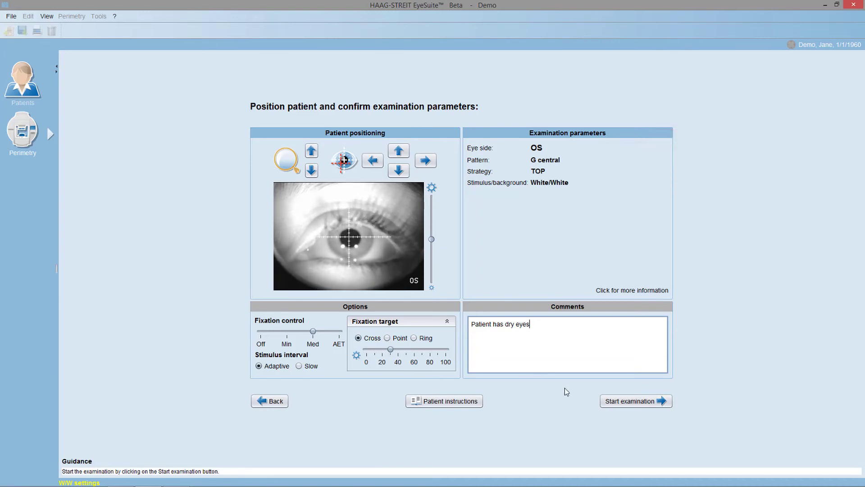
Start the OS G central exam, pause and resume it, then decline cancelling so it completes
left_click(632, 401)
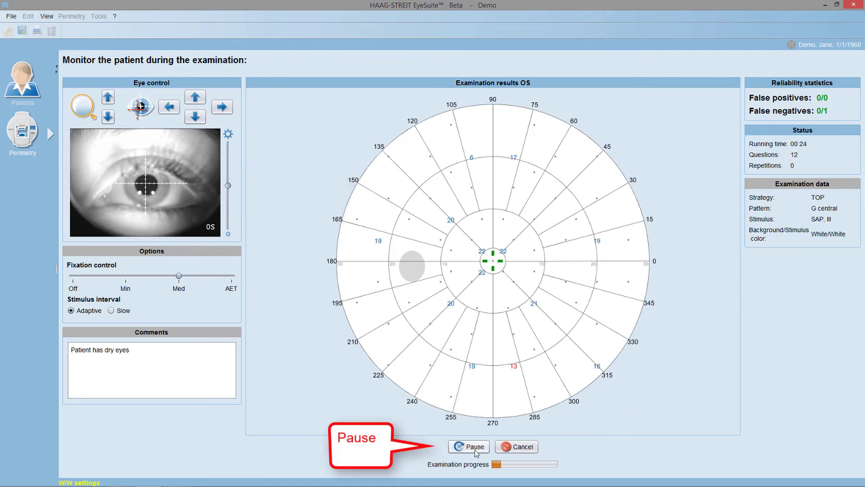
left_click(470, 449)
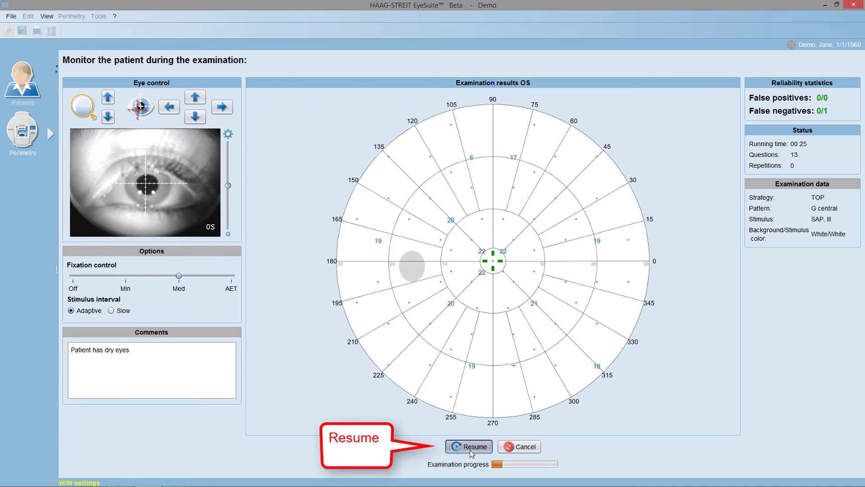
left_click(470, 449)
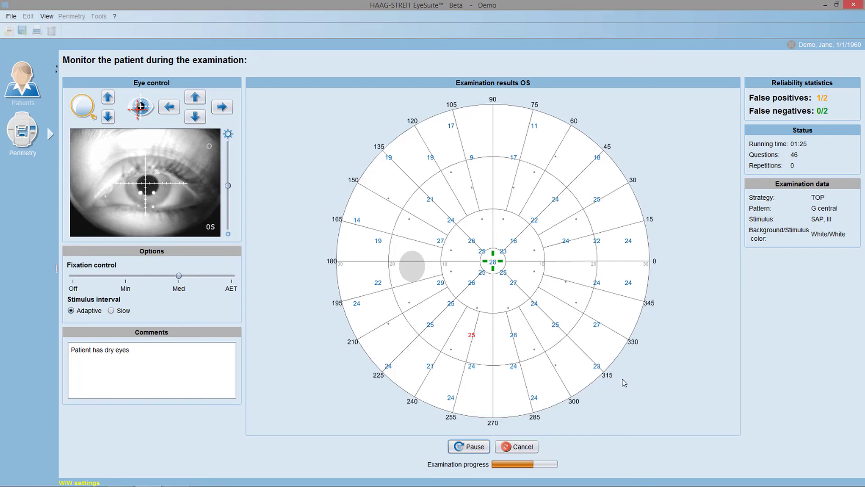
left_click(519, 450)
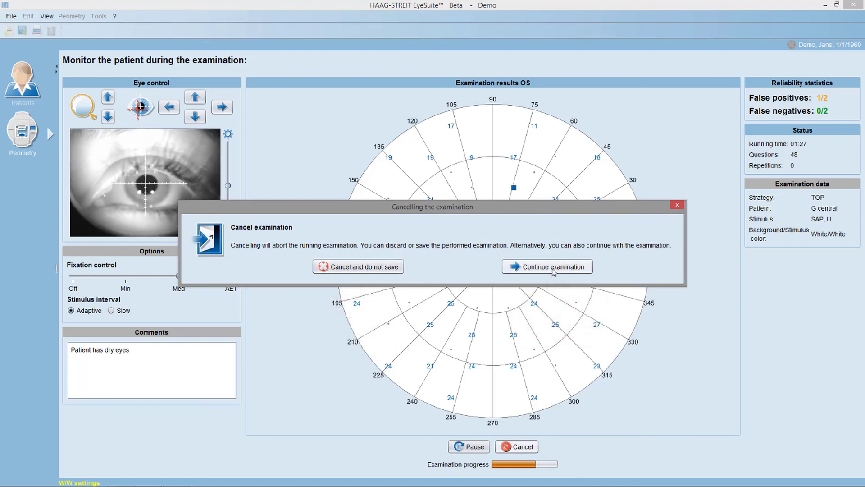
left_click(554, 268)
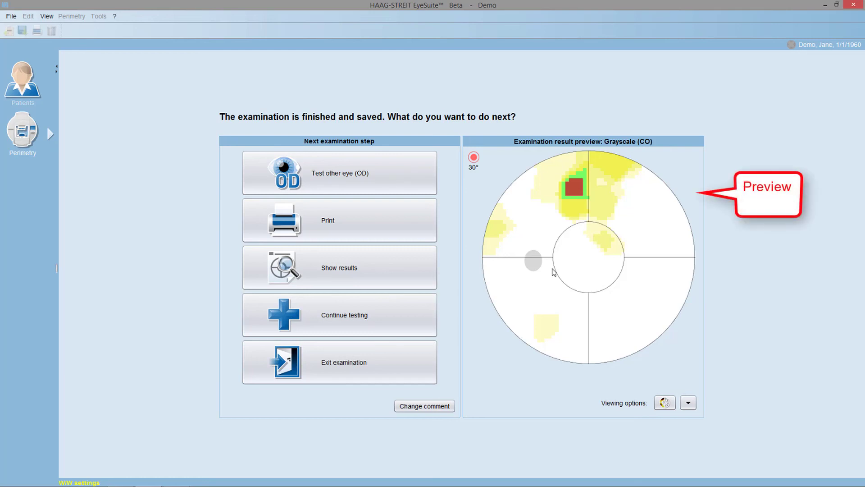
Preview reliability and indices (FP 1/3, FN 0/4, MD 0.2 dB, sLV 4.1), then exit the examination
left_click(689, 404)
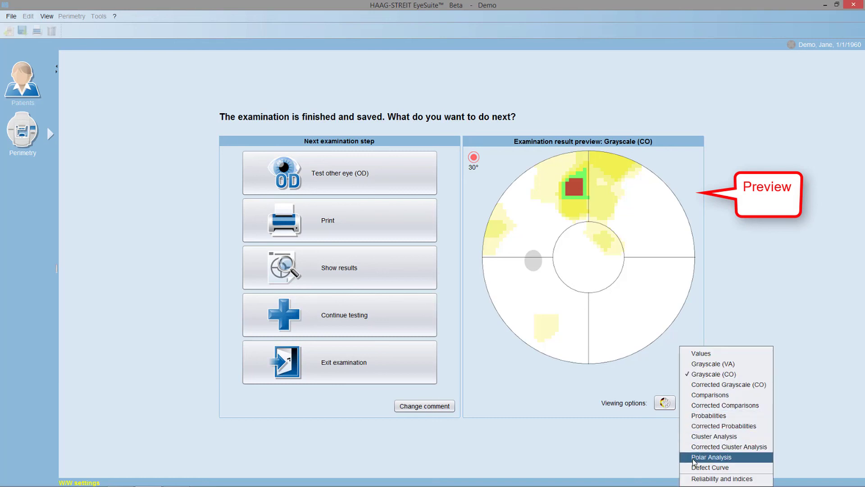
left_click(700, 478)
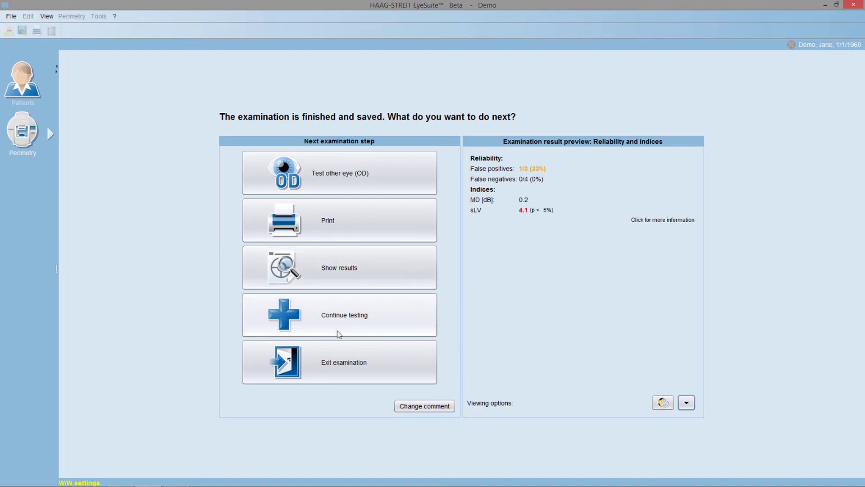
left_click(341, 369)
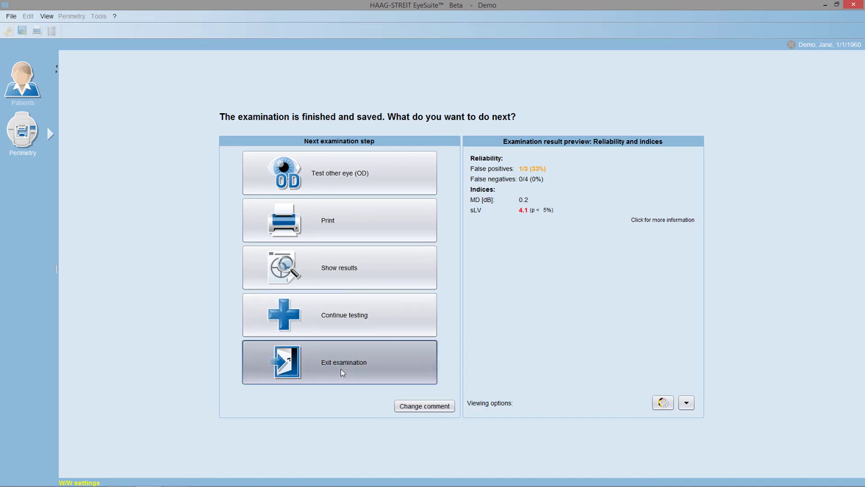